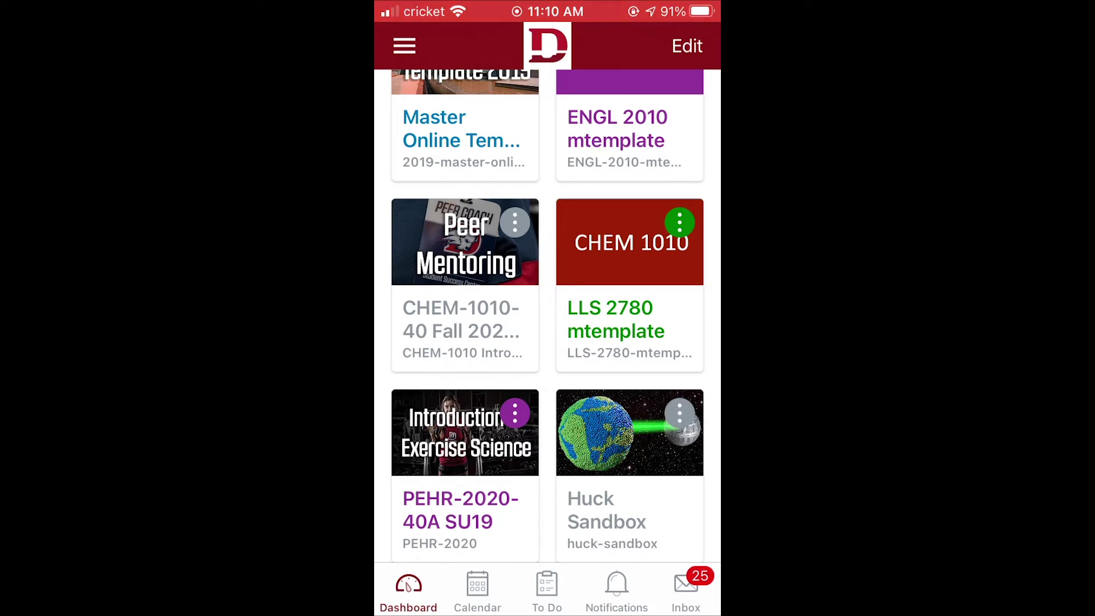
# Step: Upload the 1:00 video from the phone's Photo Library into Canvas Student Files as 1614881514.266162.MOV
pyautogui.click(405, 45)
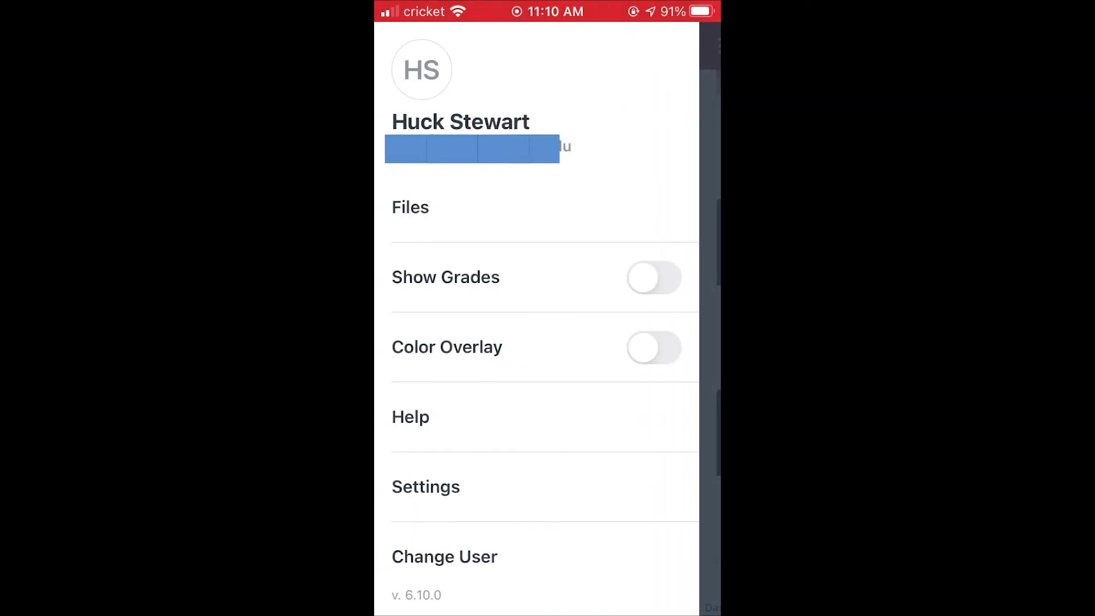
pyautogui.click(410, 207)
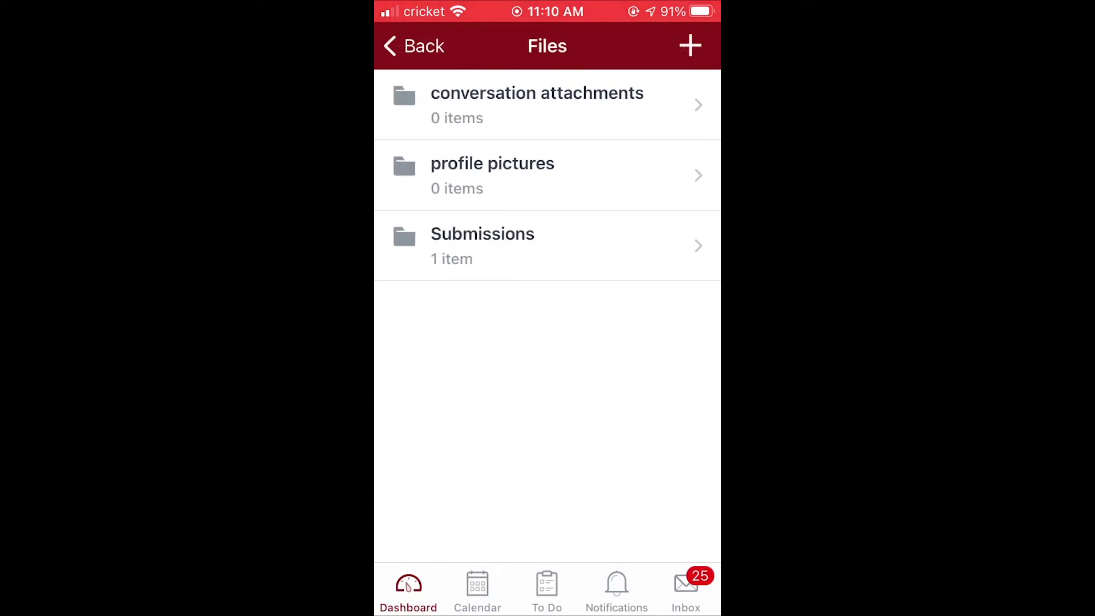
pyautogui.click(690, 46)
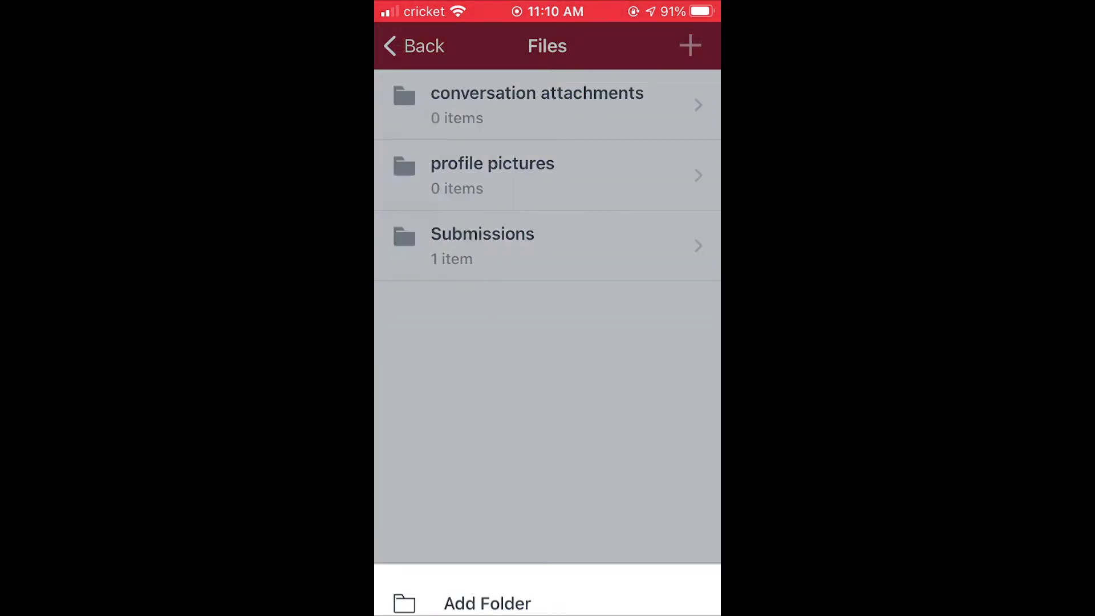
pyautogui.click(476, 585)
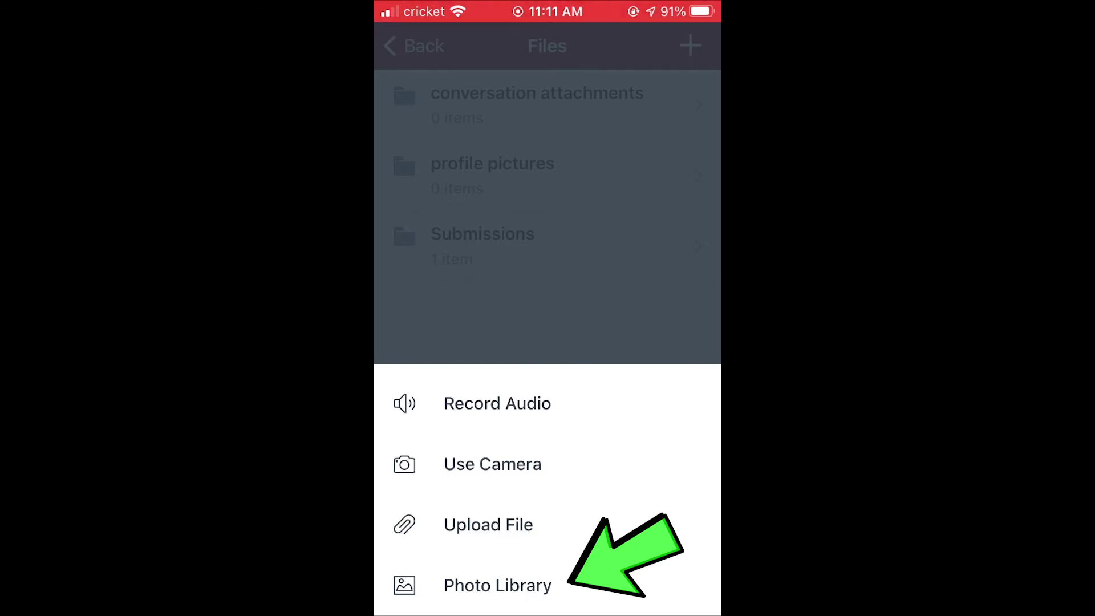
pyautogui.click(497, 585)
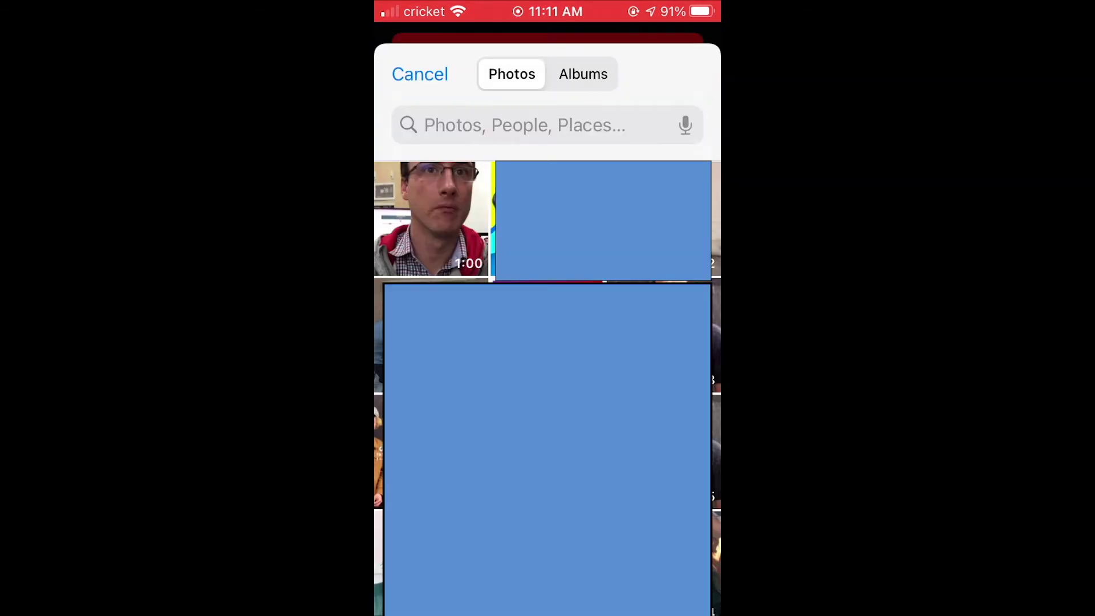
pyautogui.click(432, 219)
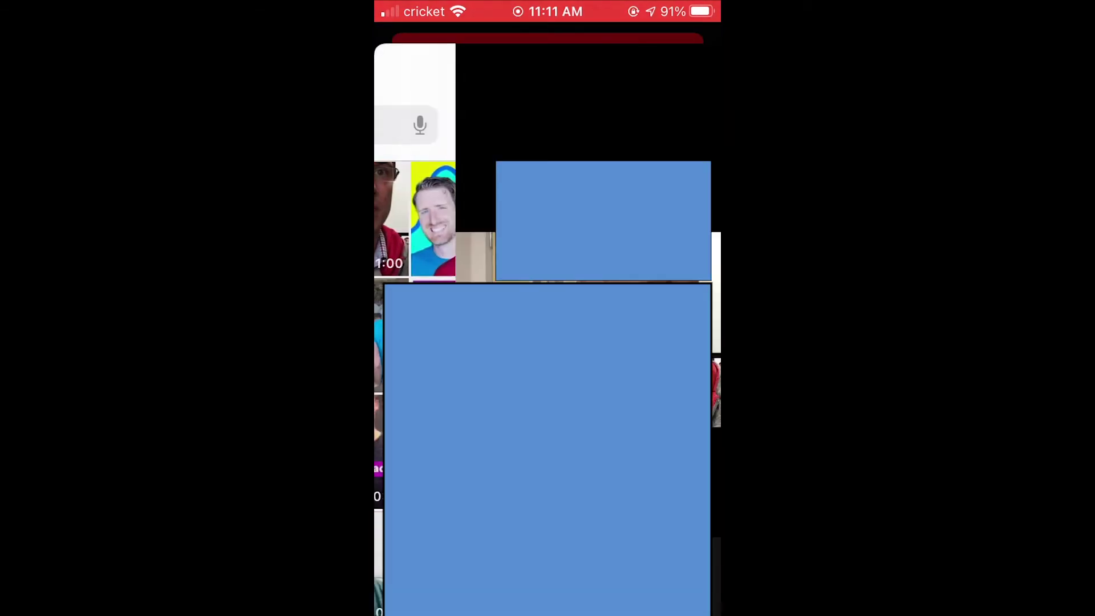
pyautogui.click(673, 576)
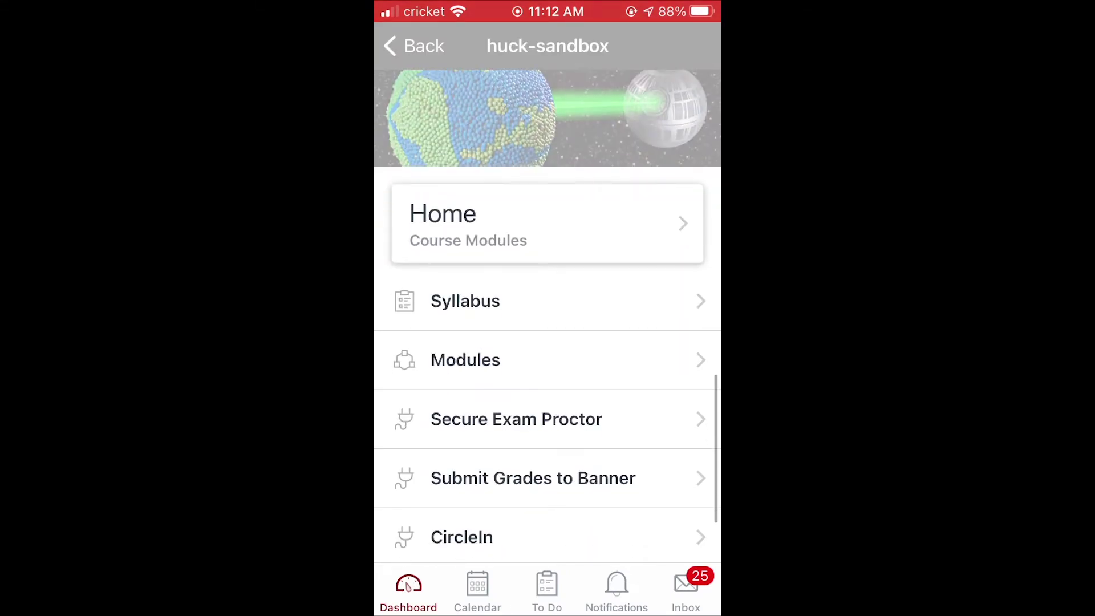
# Step: View the Activity assignment's Submission & Rubric page from the course Modules
pyautogui.click(465, 360)
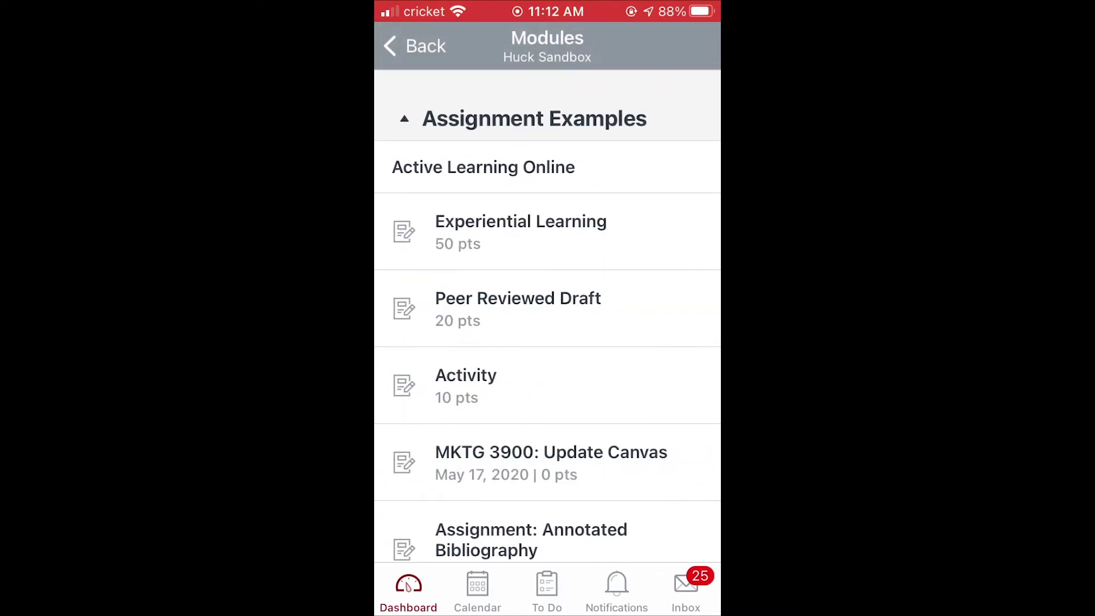
pyautogui.click(496, 222)
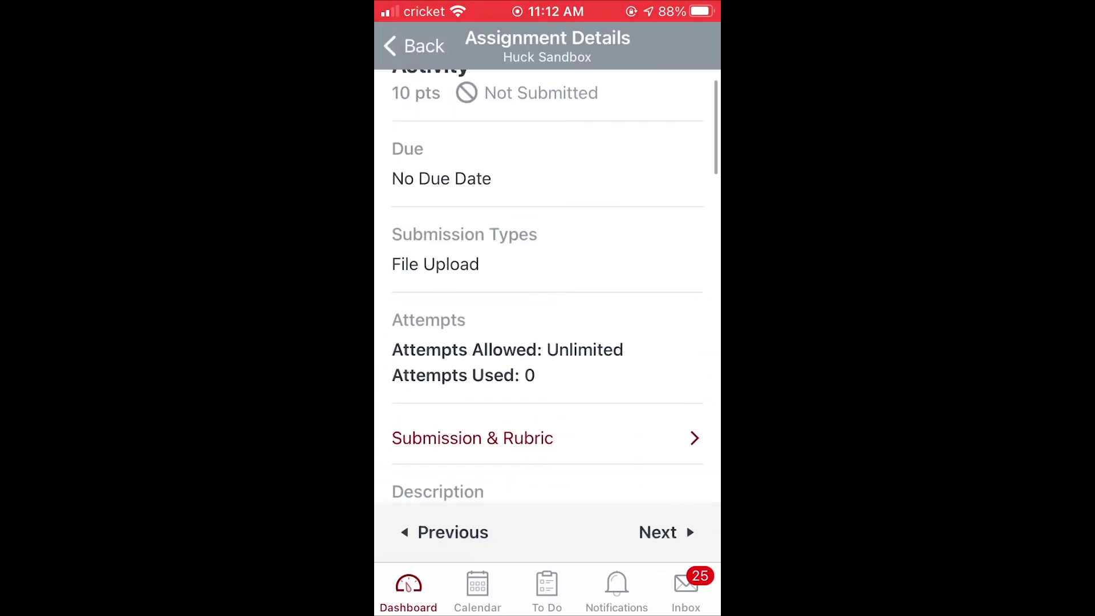
pyautogui.click(473, 338)
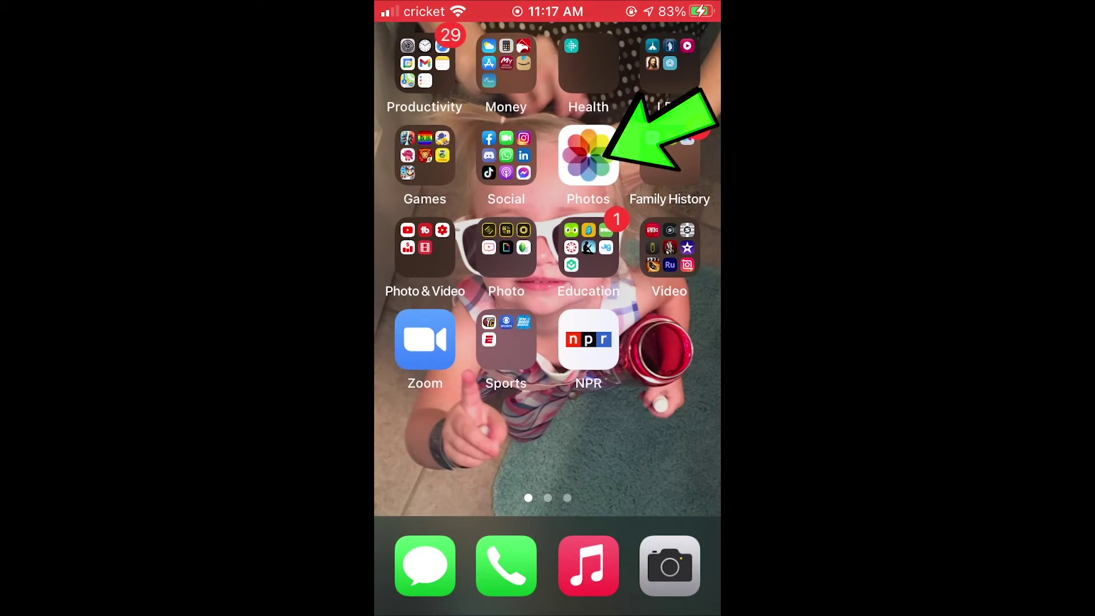
# Step: AirDrop the one-minute video from Photos to the nearby MacBook Pro
pyautogui.click(588, 154)
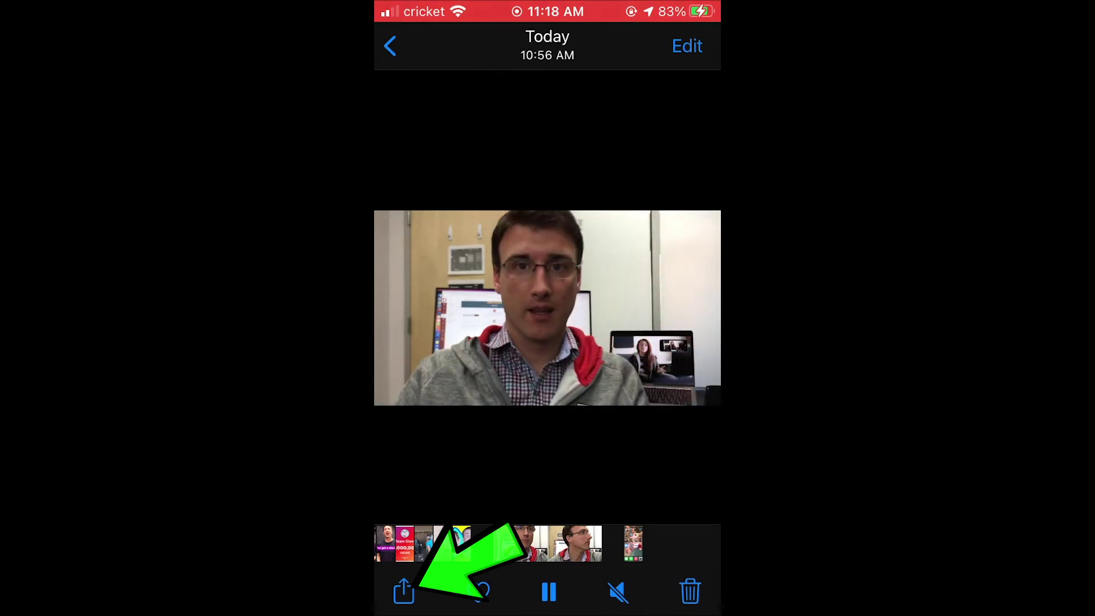
pyautogui.click(403, 591)
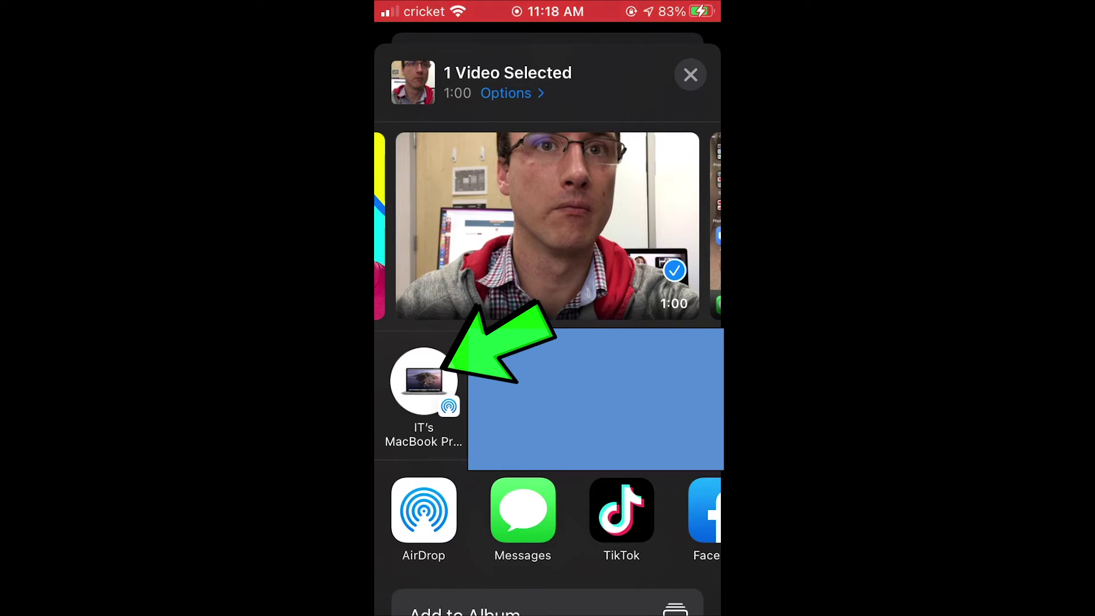
pyautogui.click(424, 381)
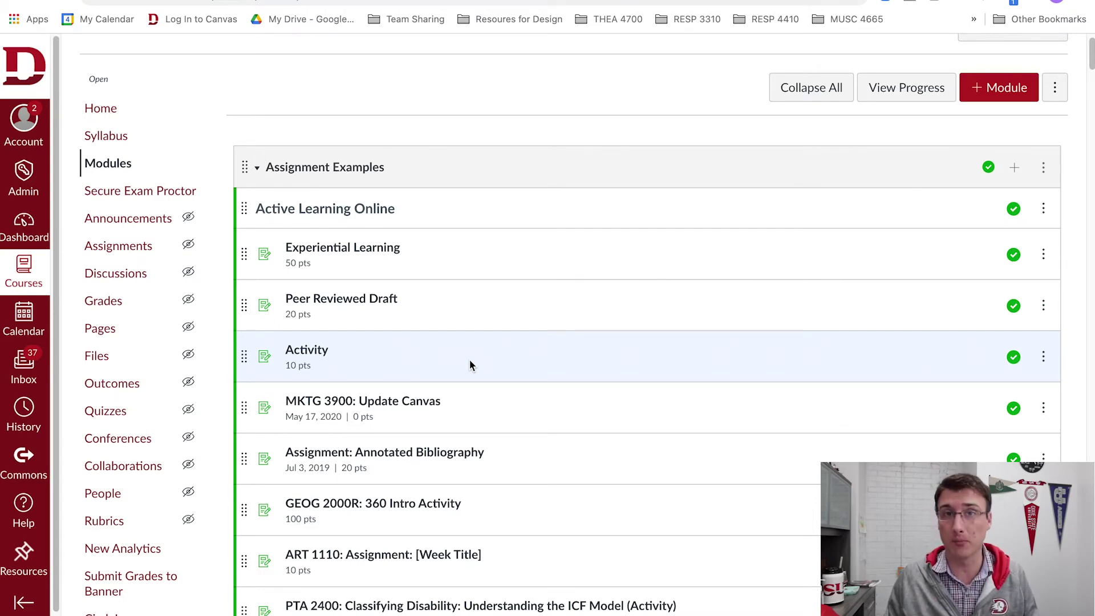
# Step: Submit 'Screen Recording 2021-03-04 at 11.20.21 AM.mov' to the Annotated Bibliography assignment
pyautogui.scroll(-1, 470, 360)
pyautogui.click(317, 321)
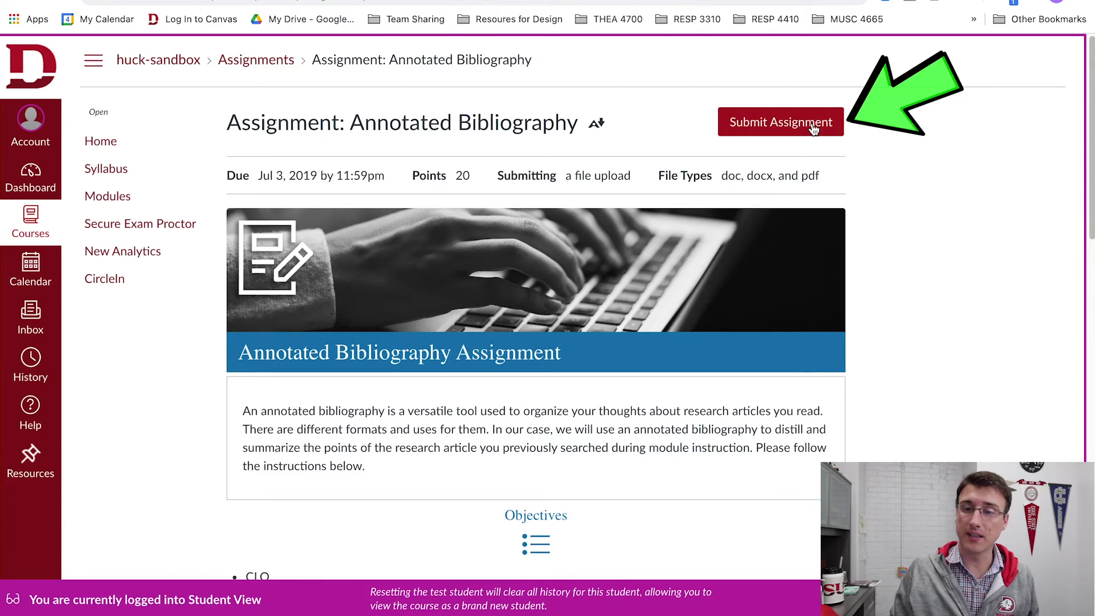
pyautogui.click(803, 127)
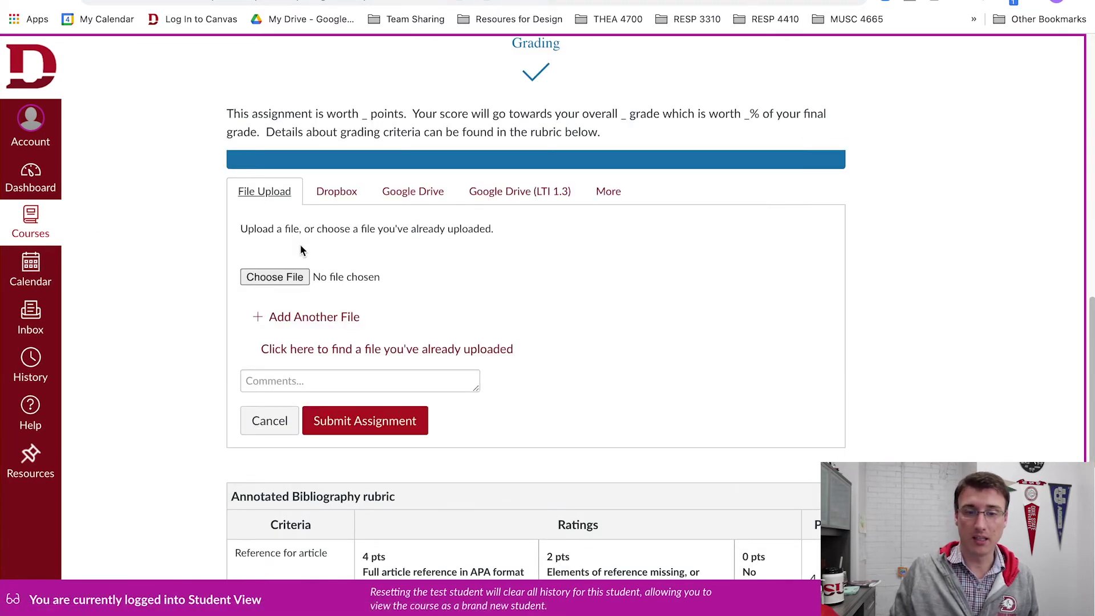
pyautogui.click(282, 275)
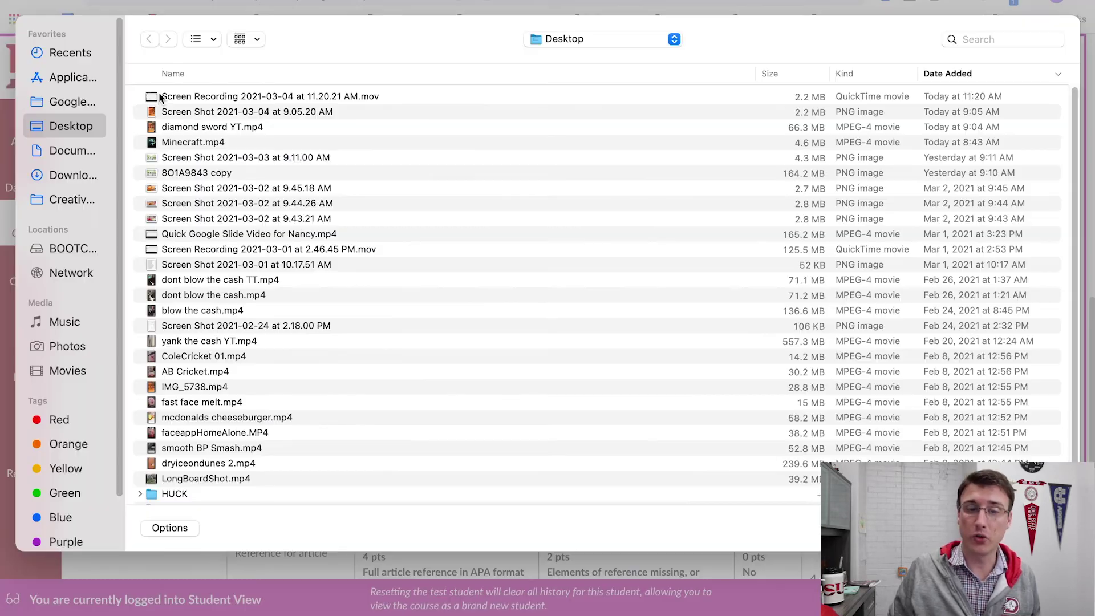
pyautogui.click(186, 96)
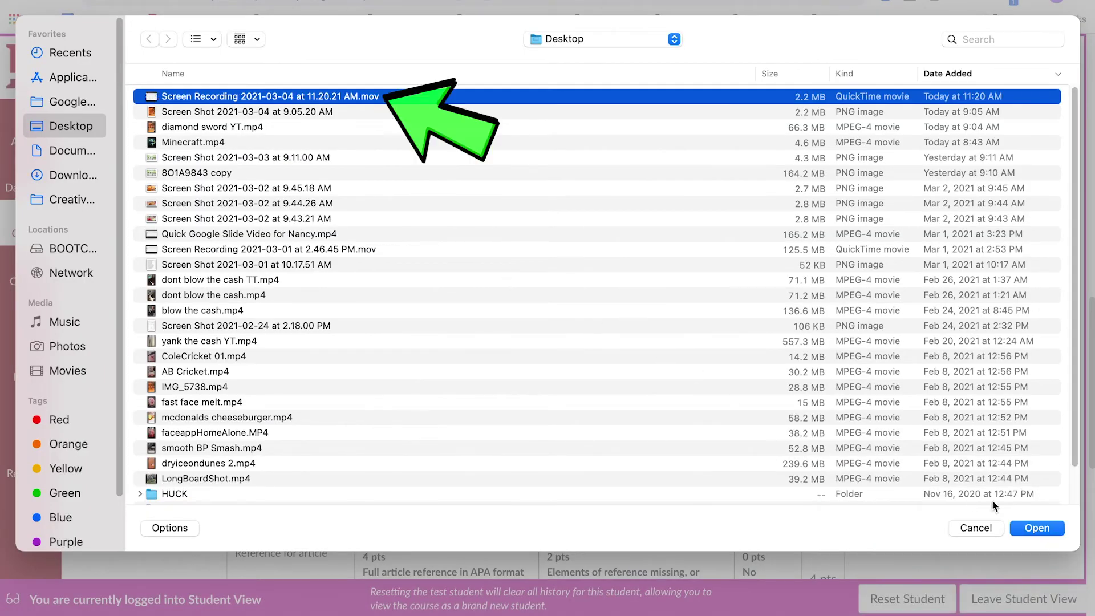
pyautogui.click(1048, 533)
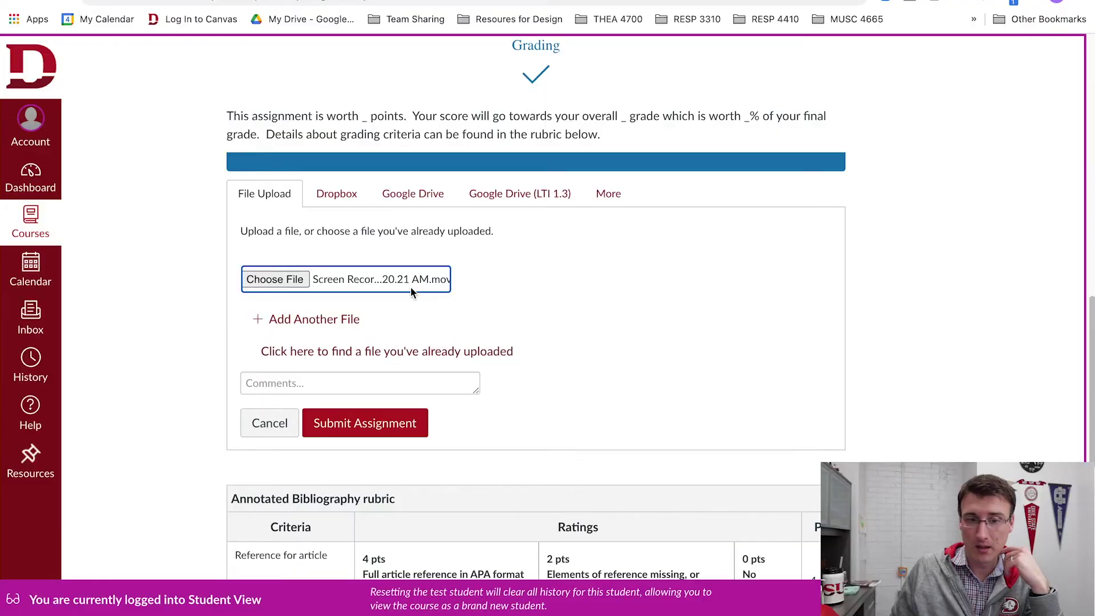
pyautogui.scroll(-1, 368, 425)
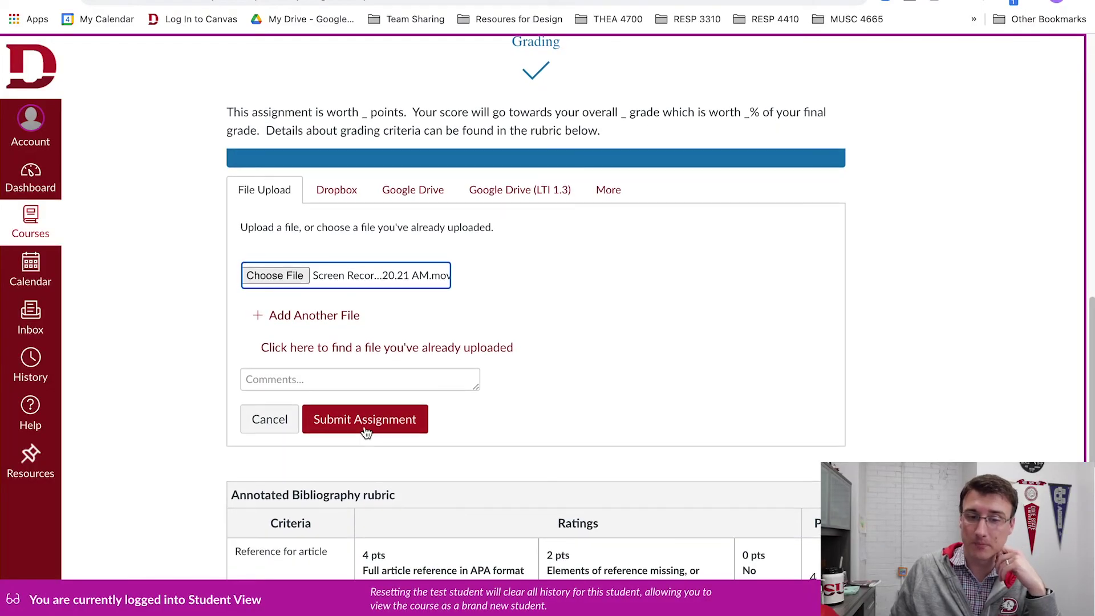
pyautogui.click(365, 416)
pyautogui.scroll(-1, 369, 428)
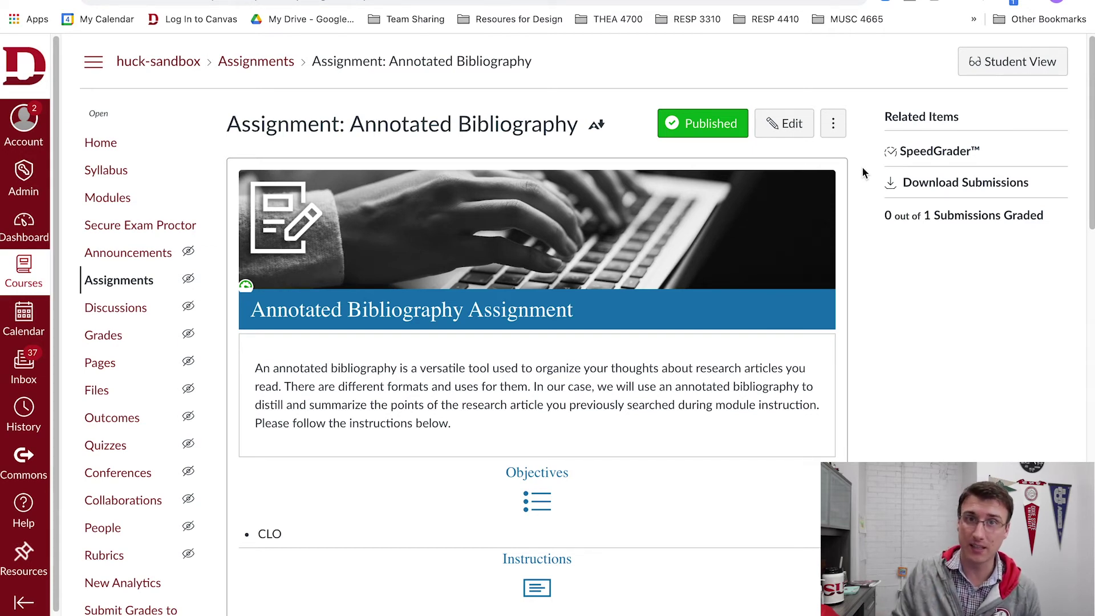
# Step: Edit the Annotated Bibliography description and add an empty line after the introduction paragraph
pyautogui.click(797, 127)
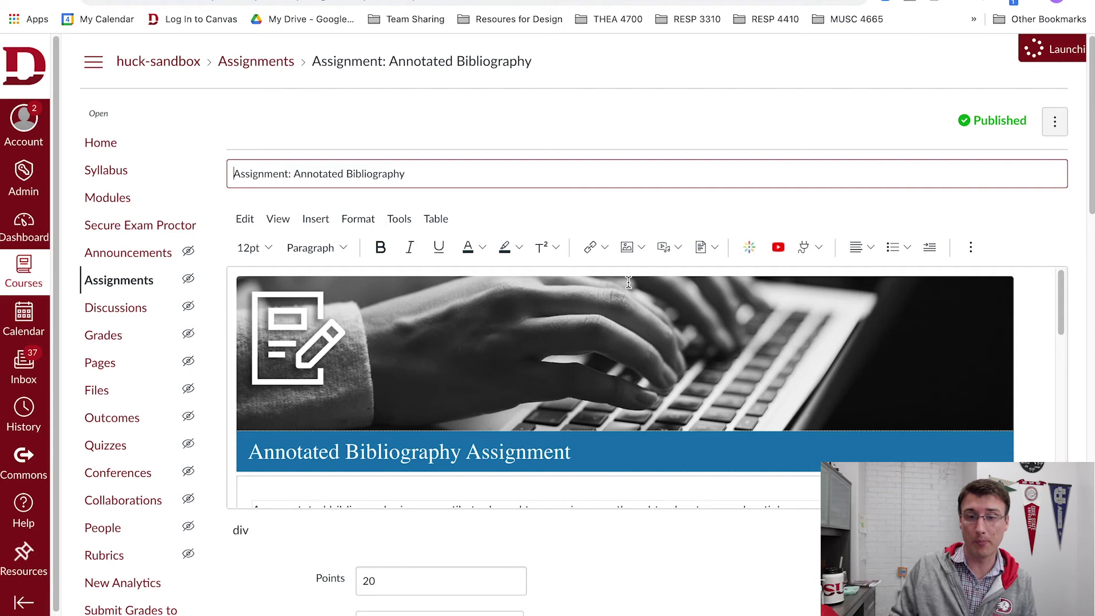
pyautogui.scroll(-5, 633, 297)
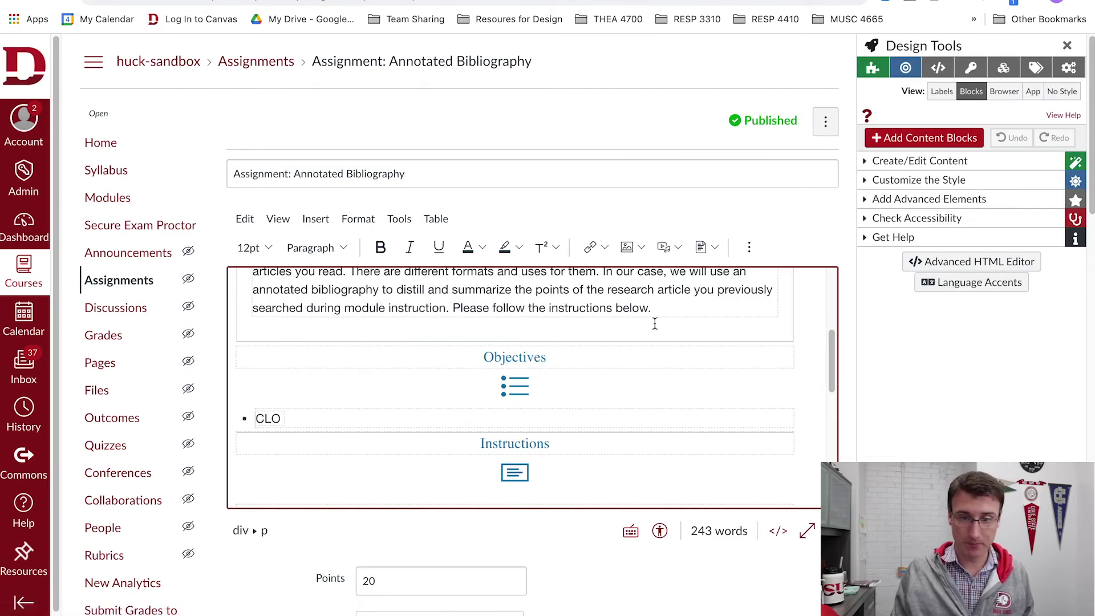
pyautogui.press('Return')
pyautogui.scroll(2, 571, 337)
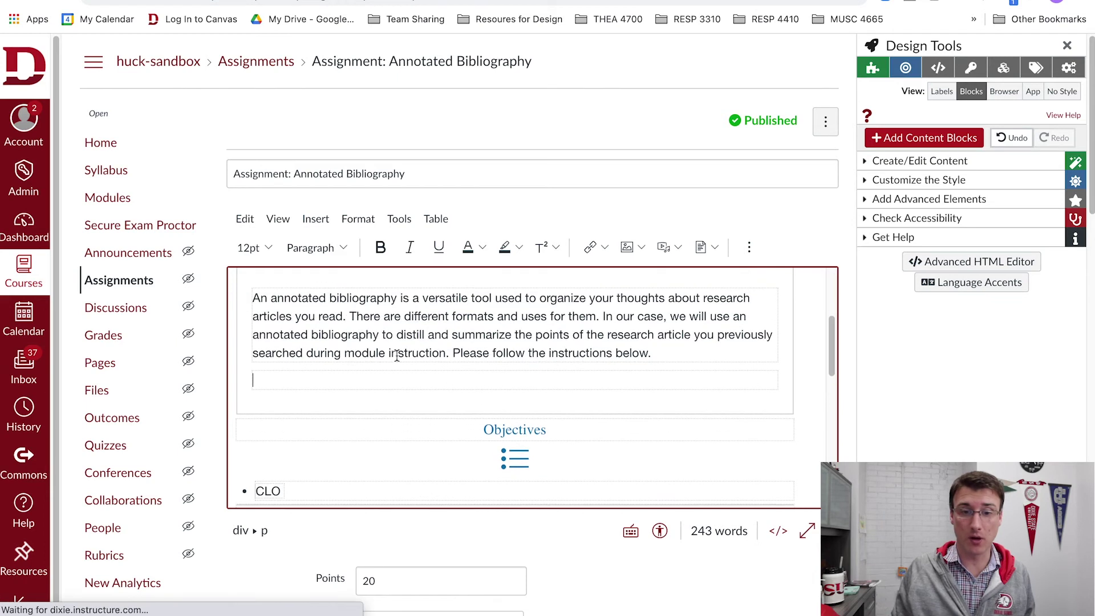
pyautogui.scroll(-1, 651, 254)
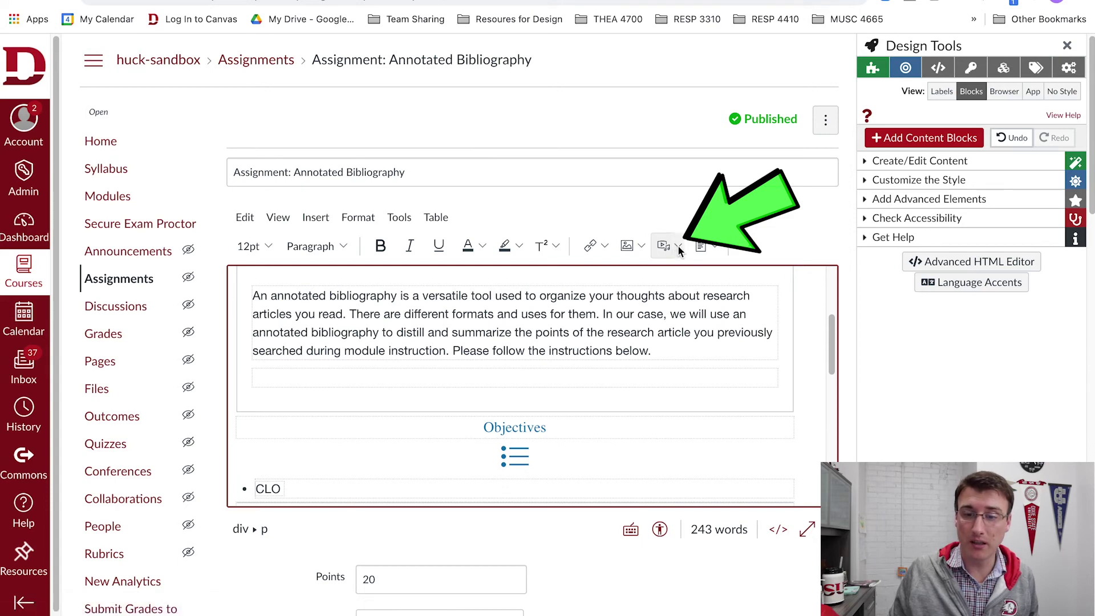
# Step: Bring up the Upload/Record Media dialog to choose a computer file
pyautogui.click(678, 246)
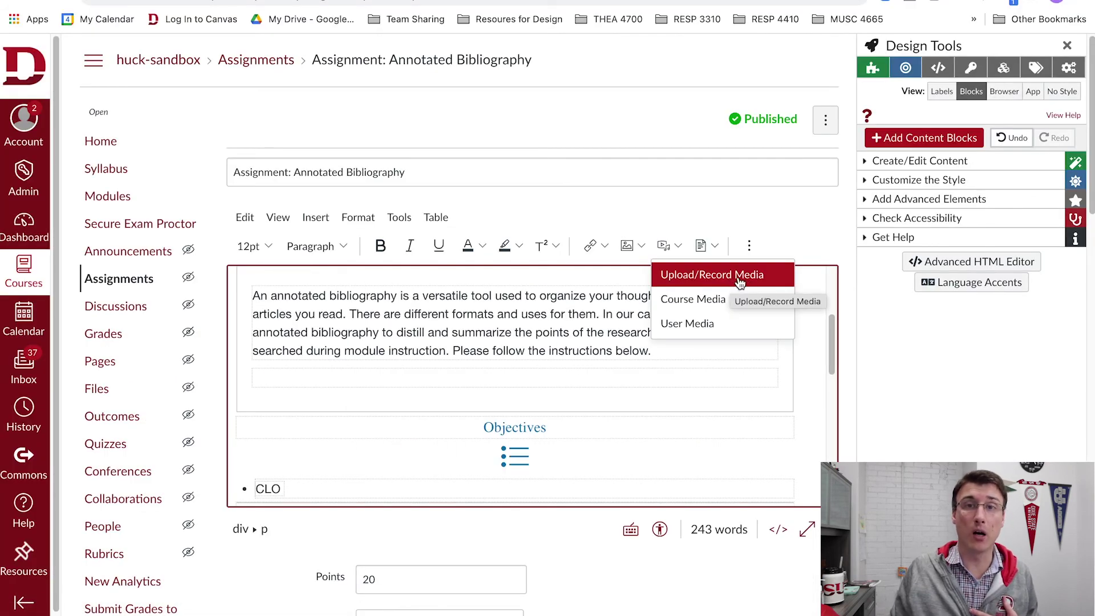
pyautogui.click(738, 282)
pyautogui.click(518, 405)
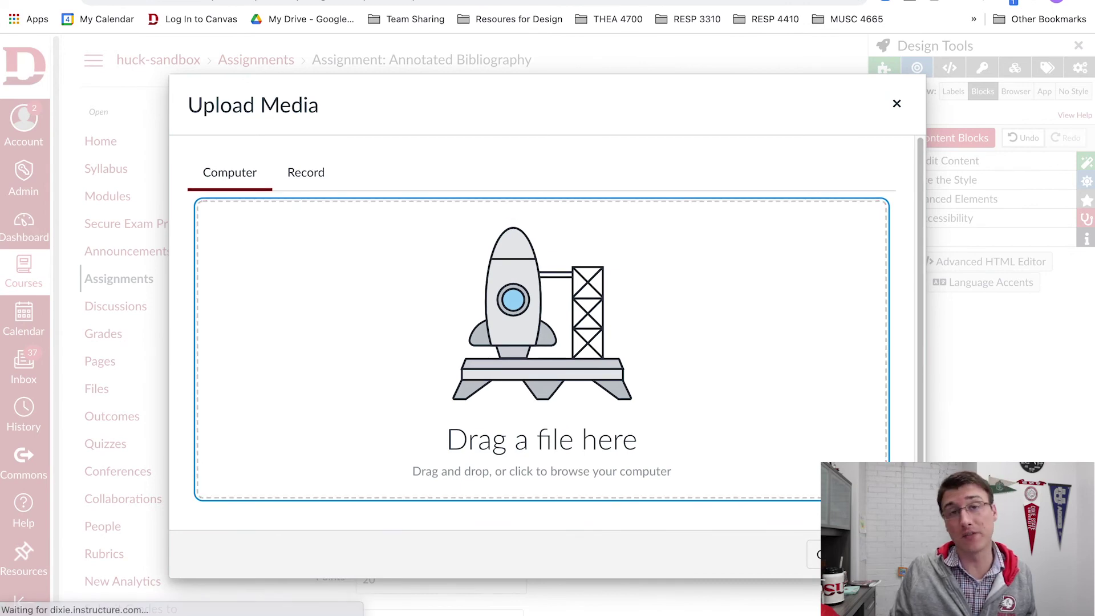
# Step: Drop the screen recording .mov into the Upload Media box and insert it
pyautogui.click(742, 47)
pyautogui.moveTo(698, 47); pyautogui.dragTo(475, 363)
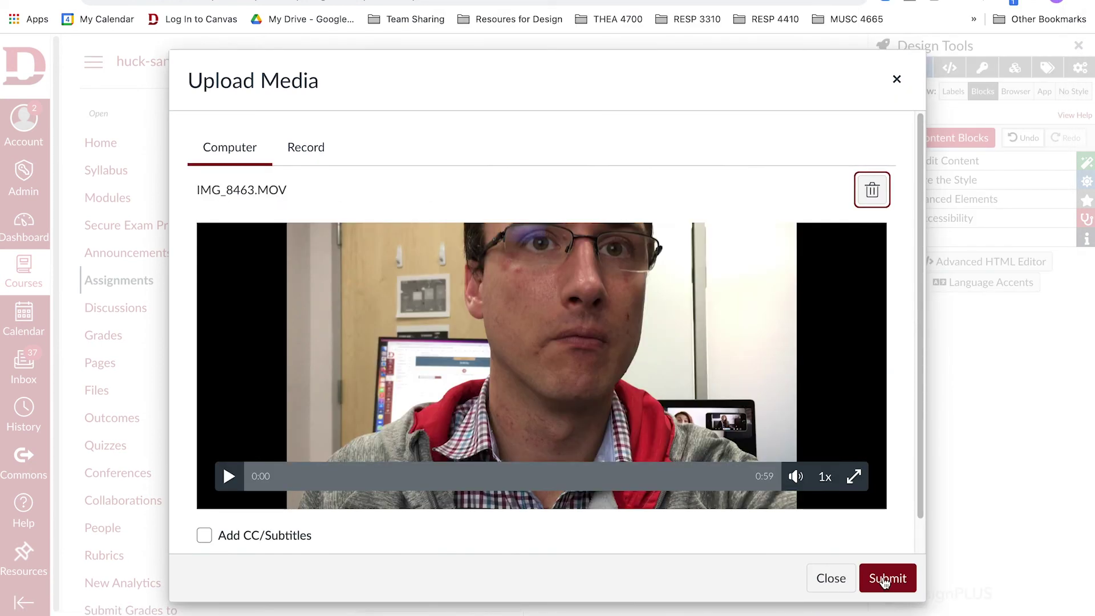
pyautogui.click(884, 579)
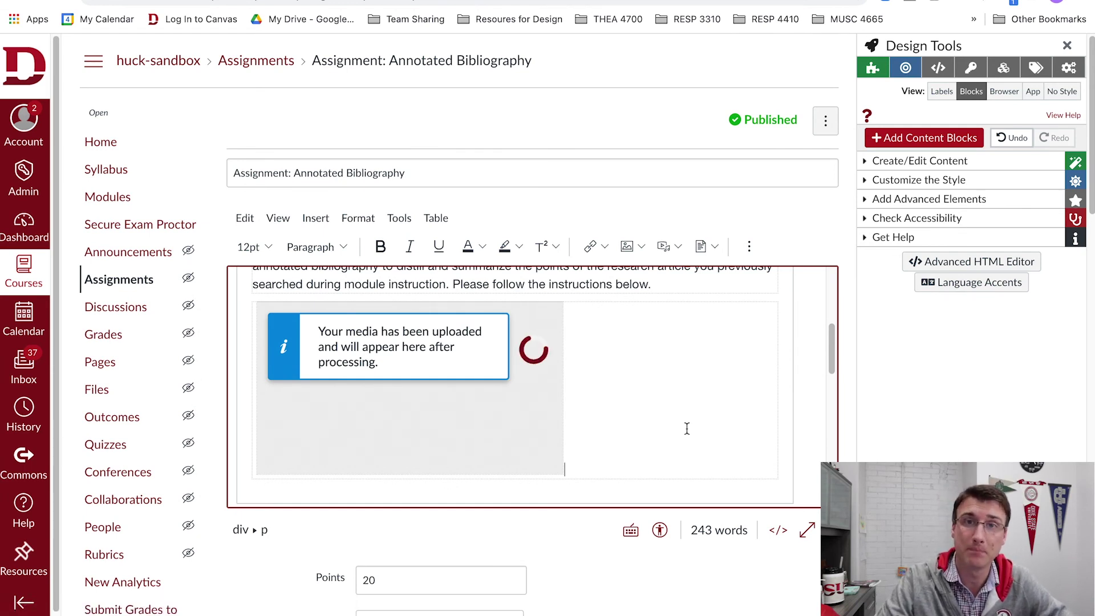
# Step: Save the assignment and test-play the embedded 0:59 video
pyautogui.scroll(-15, 686, 428)
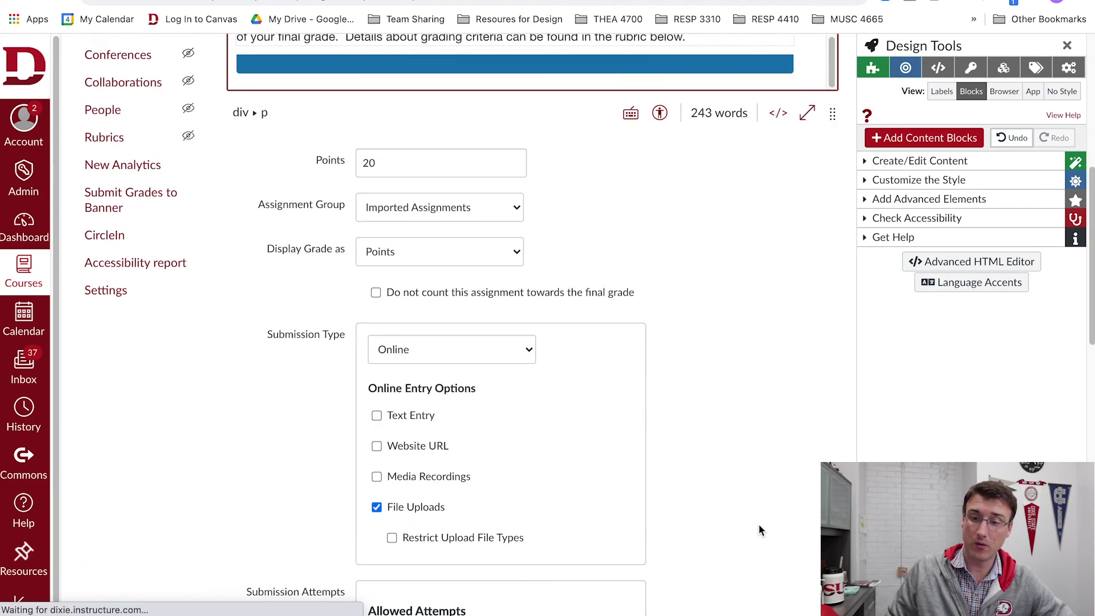
pyautogui.scroll(-7, 767, 555)
pyautogui.click(802, 551)
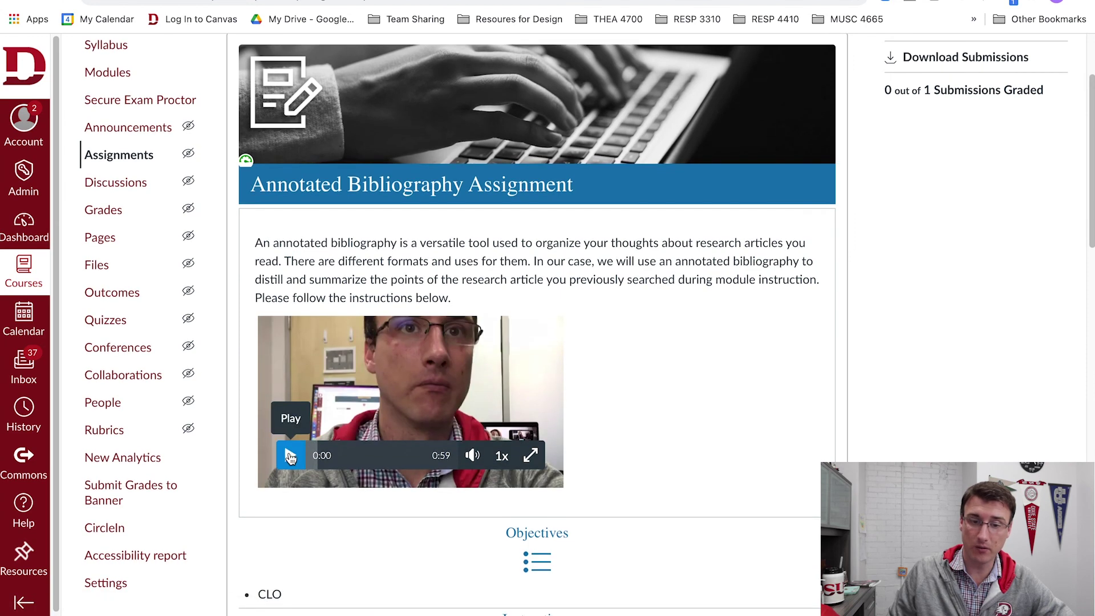
pyautogui.click(289, 457)
pyautogui.click(290, 453)
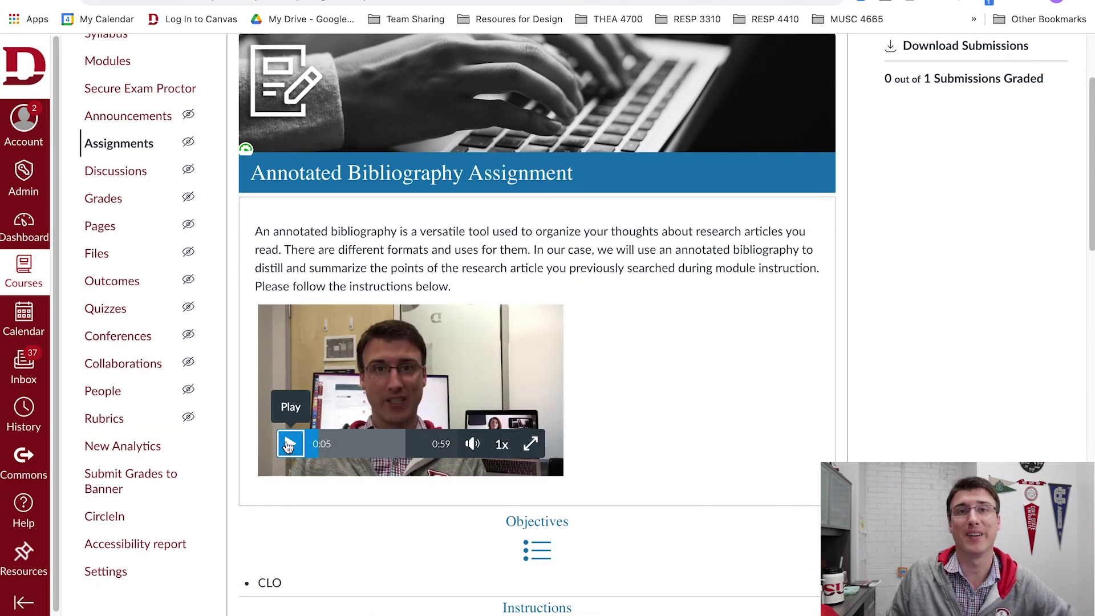